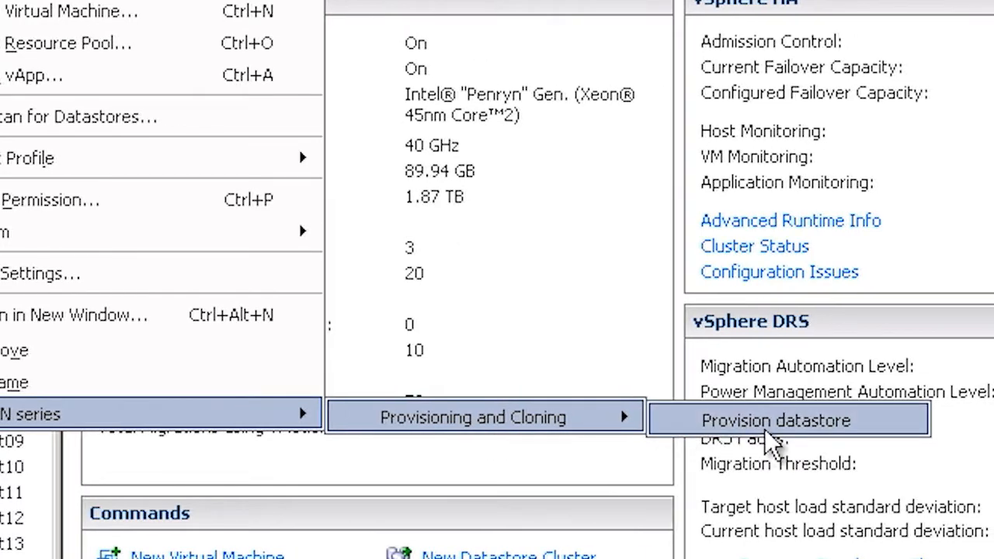
Start provisioning a datastore for the HA Cluster, with lrs-filer1 as target storage controller and NFS as datastore type
{"action": "left_click", "coordinate": [769, 436]}
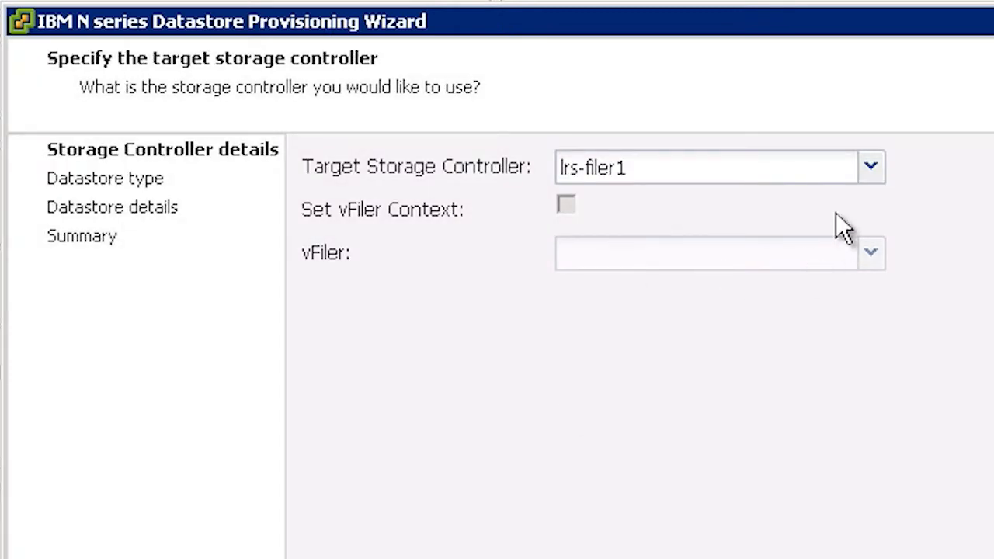
{"action": "left_click", "coordinate": [871, 168]}
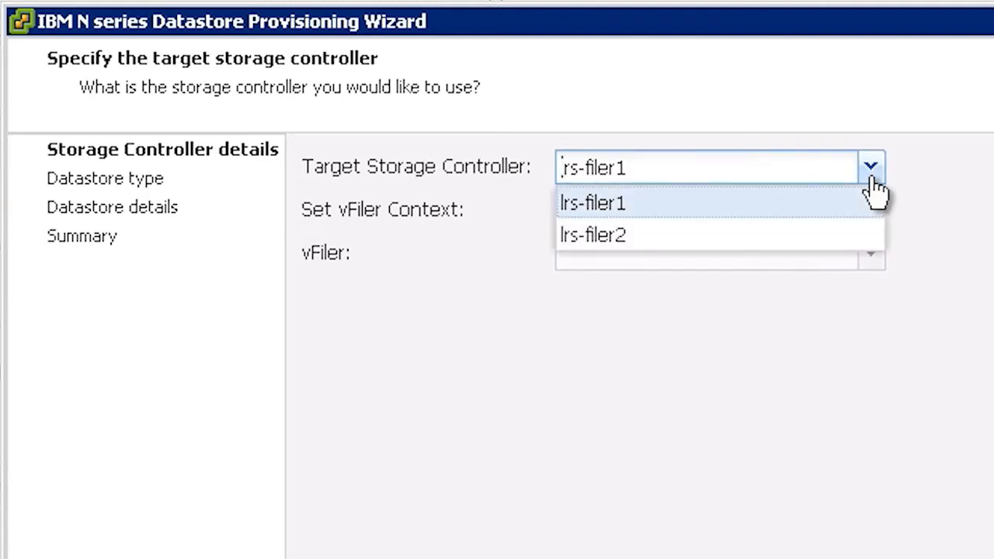
{"action": "left_click", "coordinate": [871, 177]}
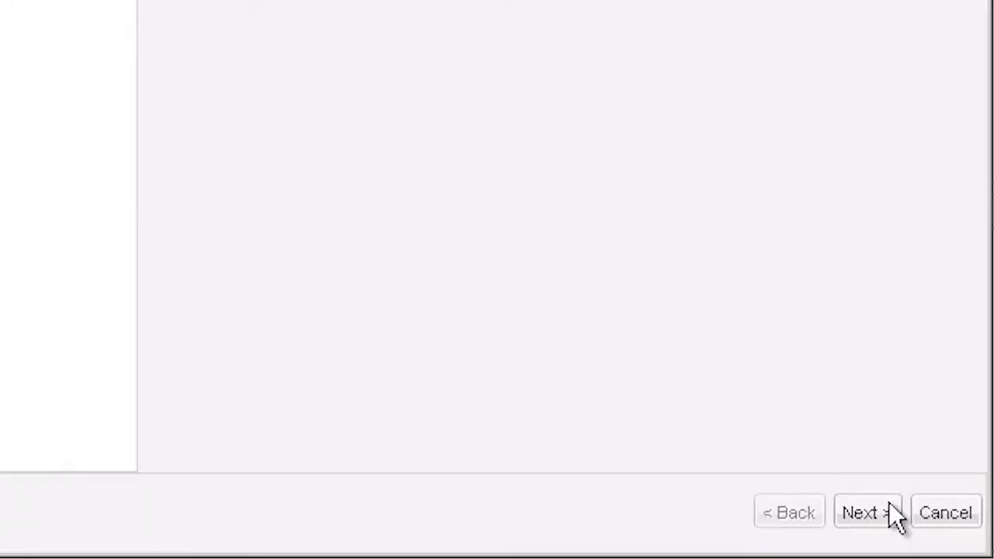
{"action": "left_click", "coordinate": [892, 514]}
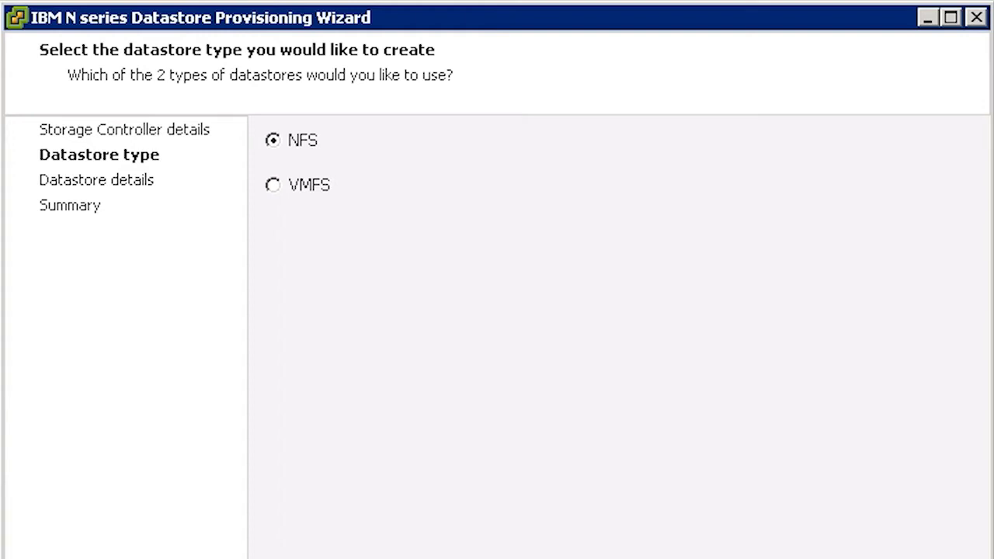
{"action": "left_click", "coordinate": [883, 517]}
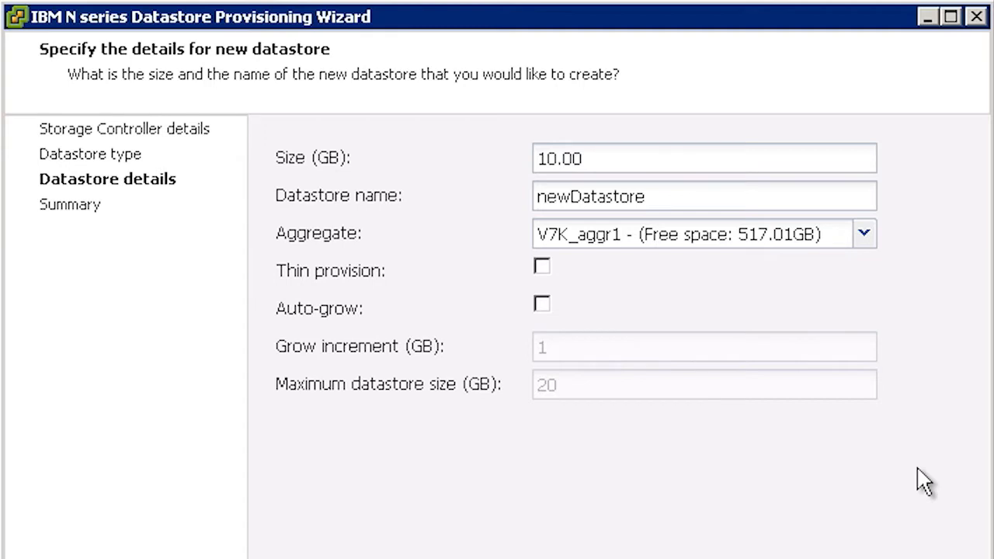
Place the new datastore on aggregate aggr0 and name it LRSDEMO1
{"action": "left_click", "coordinate": [863, 236]}
{"action": "left_click", "coordinate": [816, 292]}
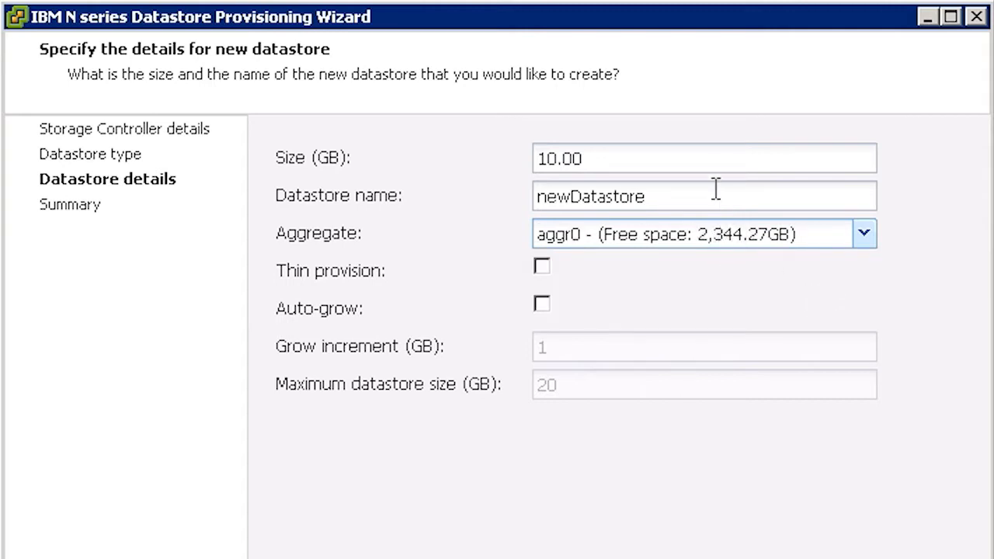
{"action": "left_click_drag", "start_coordinate": [715, 194], "coordinate": [519, 169]}
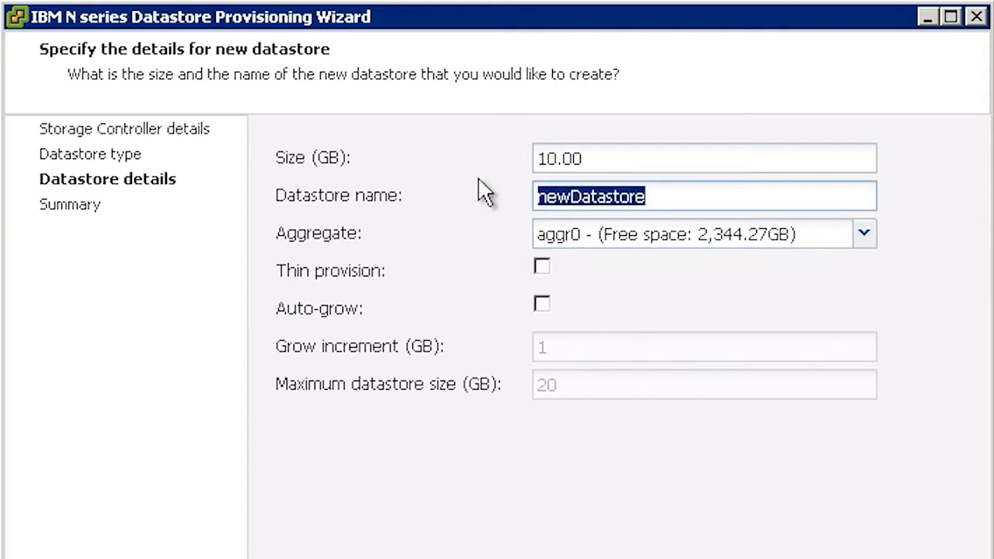
{"action": "type", "text": "LRSDE"}
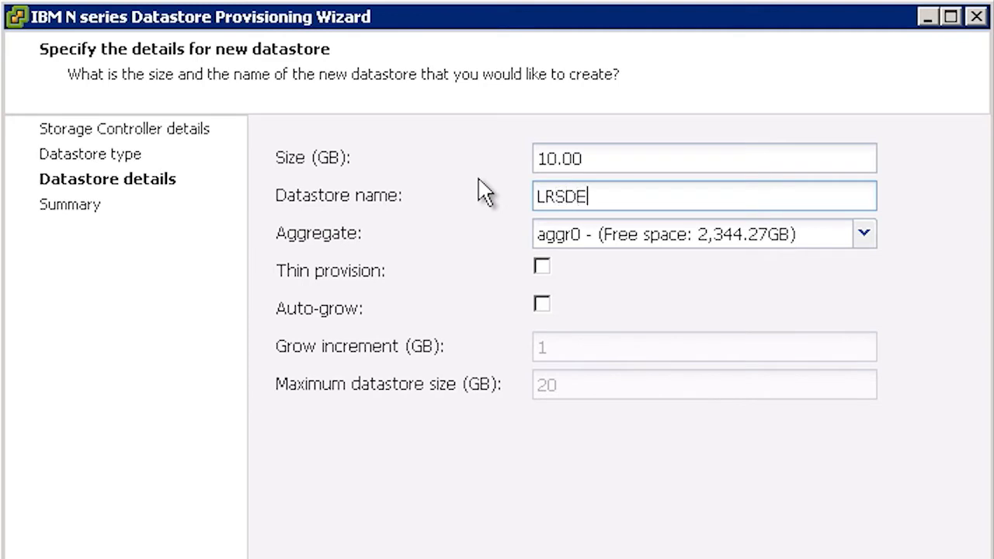
{"action": "type", "text": "MO1"}
Enable thin provisioning and auto-grow for the datastore, and apply the provisioning configuration
{"action": "left_click", "coordinate": [542, 265]}
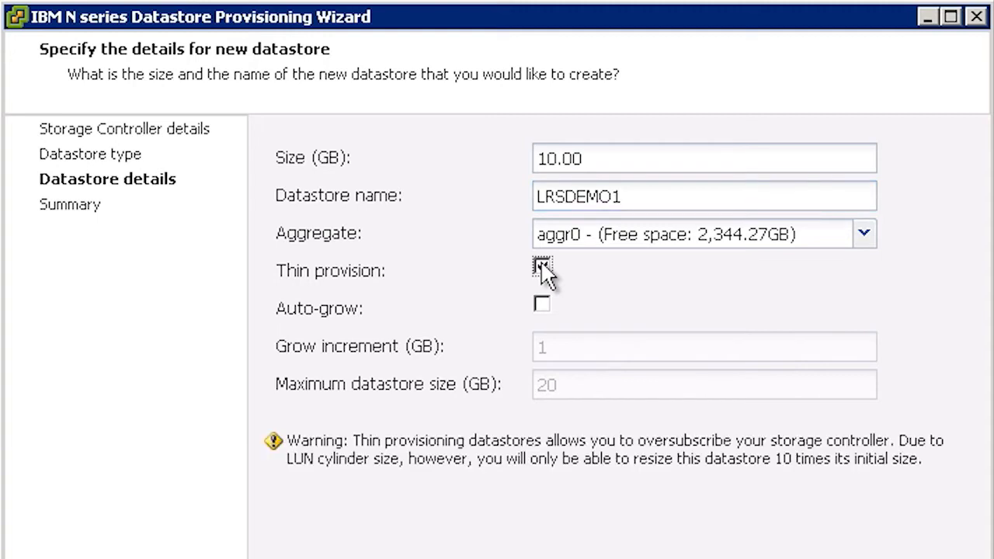
{"action": "left_click", "coordinate": [542, 303]}
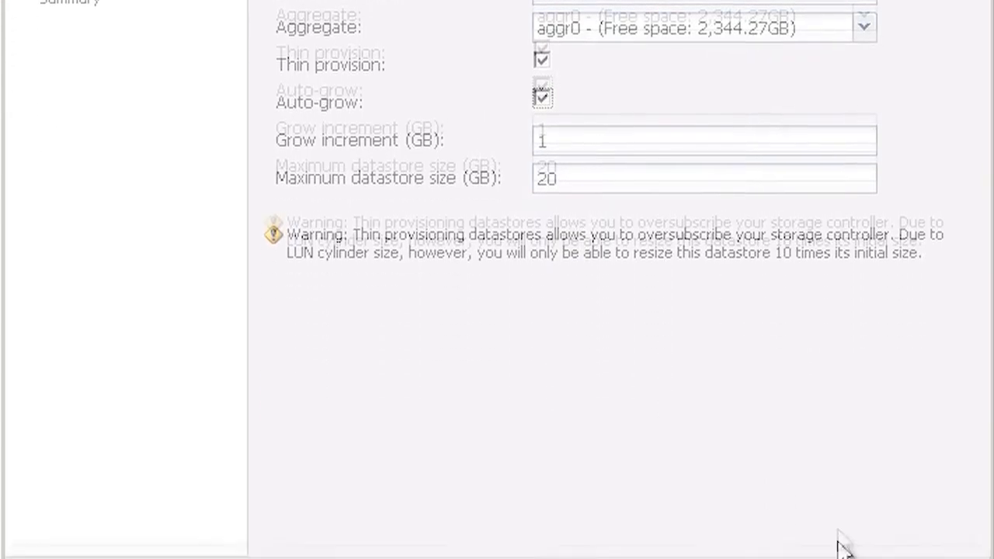
{"action": "left_click", "coordinate": [883, 524]}
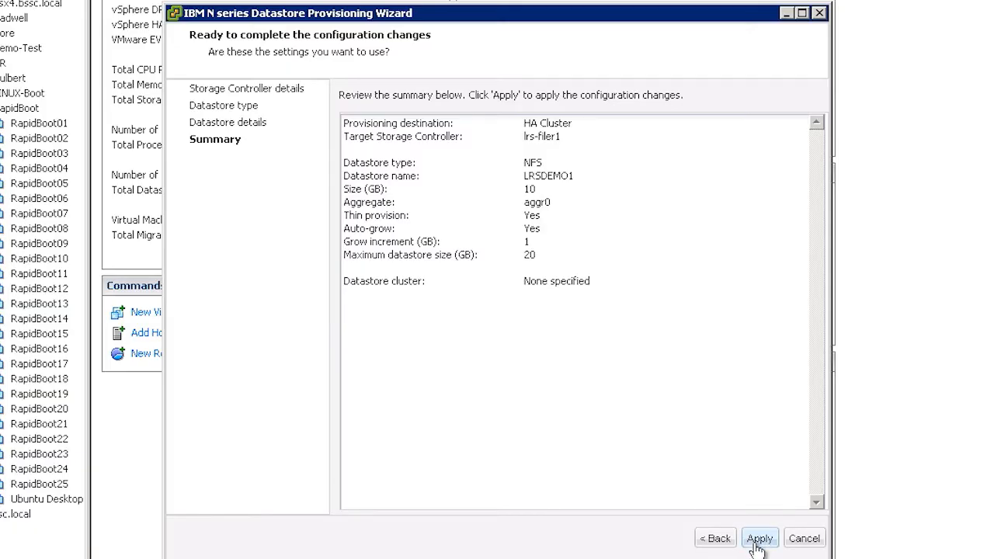
{"action": "left_click", "coordinate": [758, 540]}
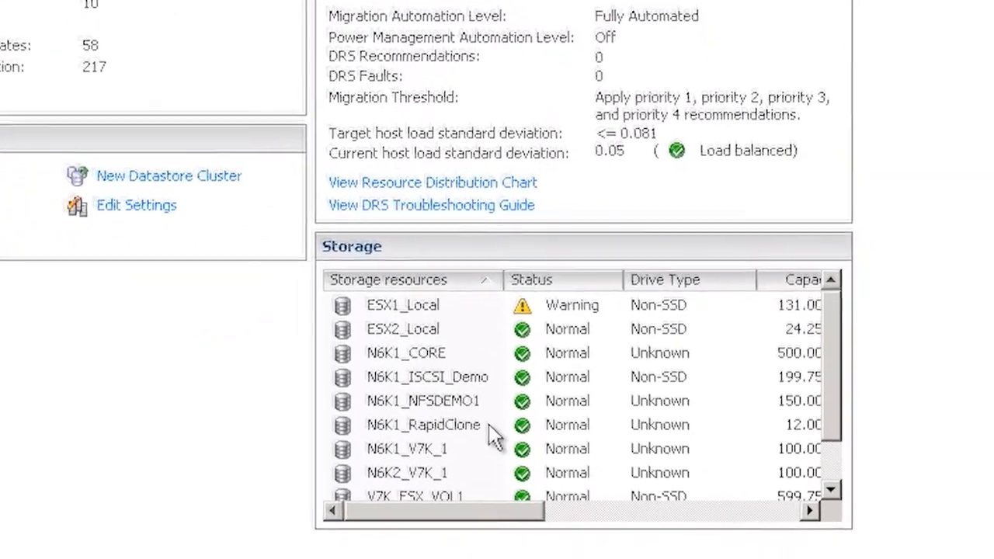
Check the storage of hosts esx1.bssc.local and esx2.bssc.local for the LRSDEMO1 datastore
{"action": "left_click", "coordinate": [491, 443]}
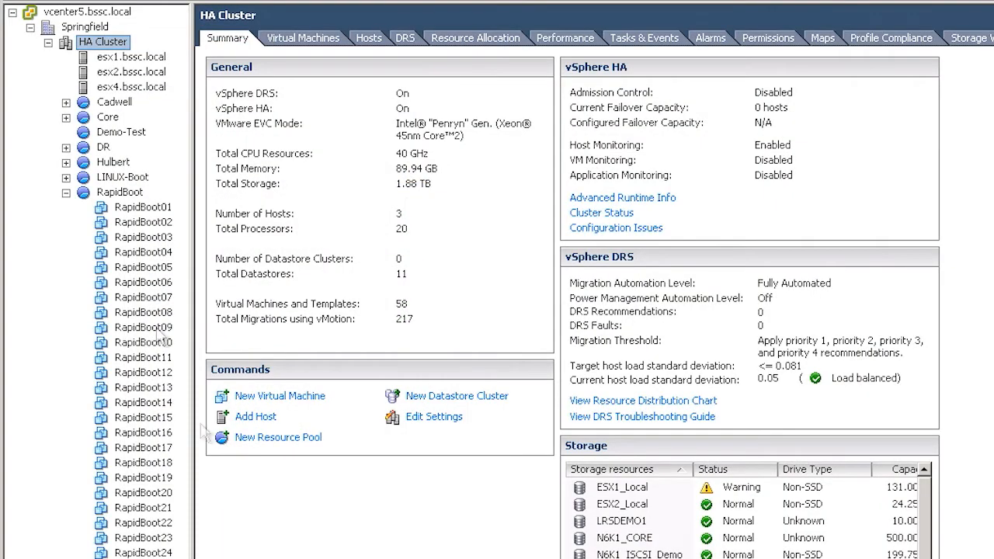
{"action": "left_click", "coordinate": [126, 58]}
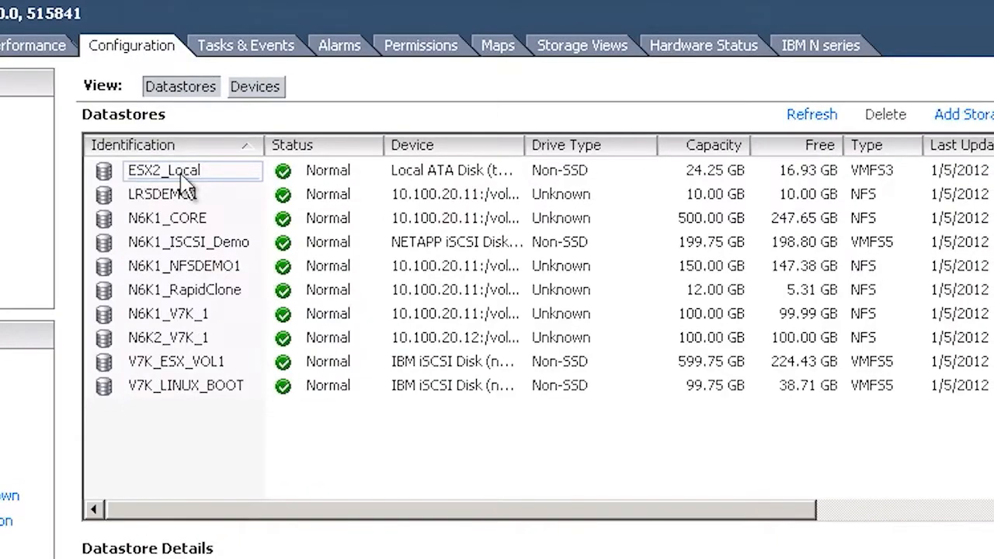
{"action": "left_click", "coordinate": [168, 195]}
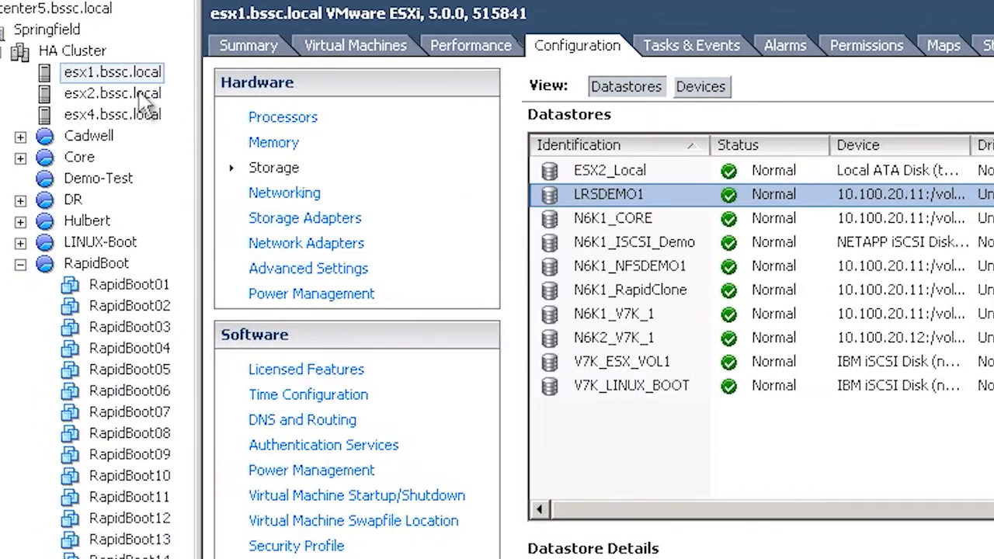
{"action": "left_click", "coordinate": [141, 95]}
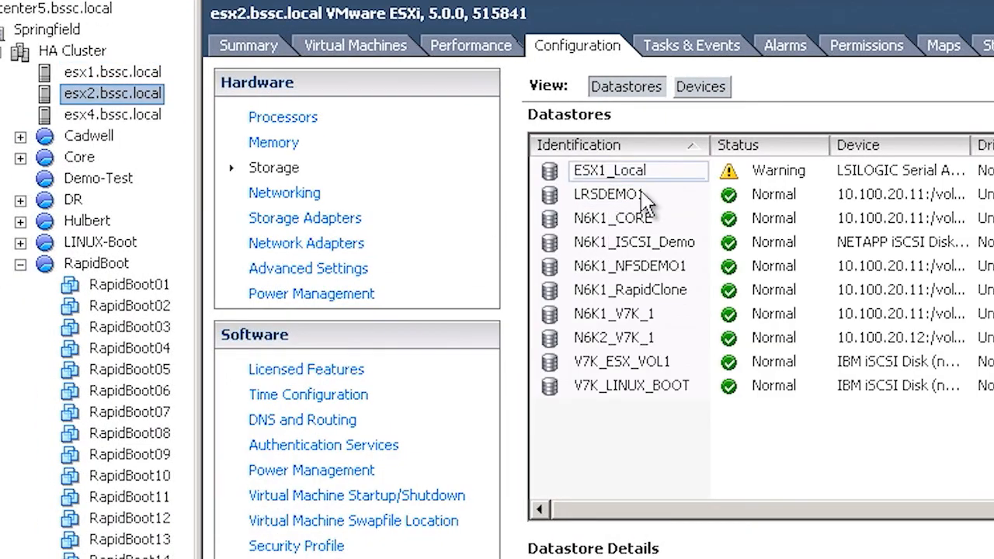
{"action": "left_click", "coordinate": [642, 195]}
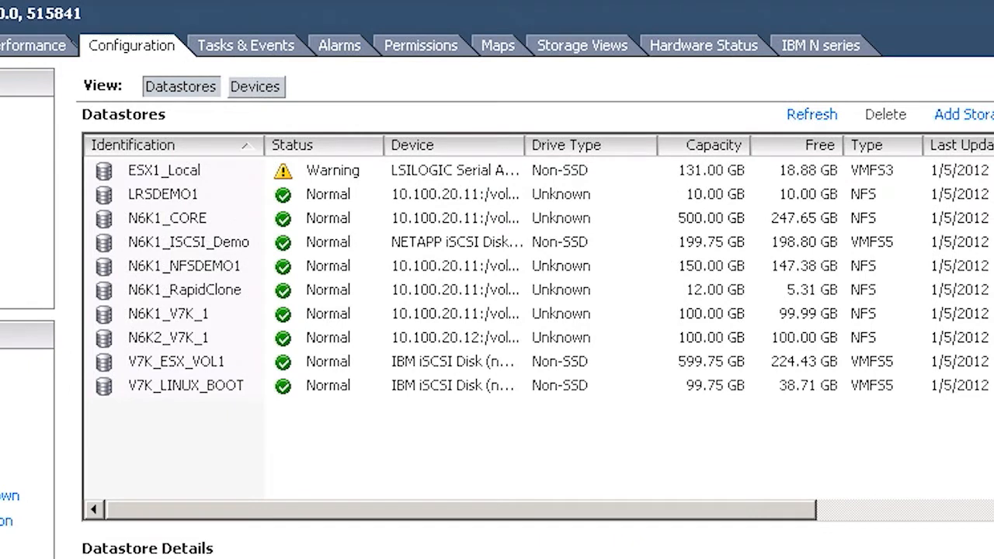
Resize the LRSDEMO1 datastore to 20 GB through the IBM N series provisioning functions and confirm the operation
{"action": "left_click", "coordinate": [192, 198]}
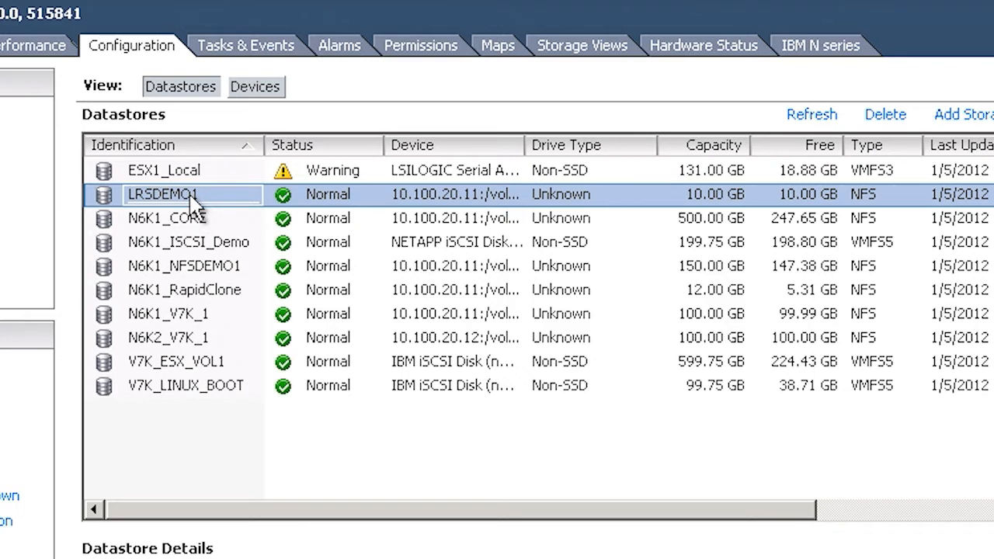
{"action": "right_click", "coordinate": [190, 197]}
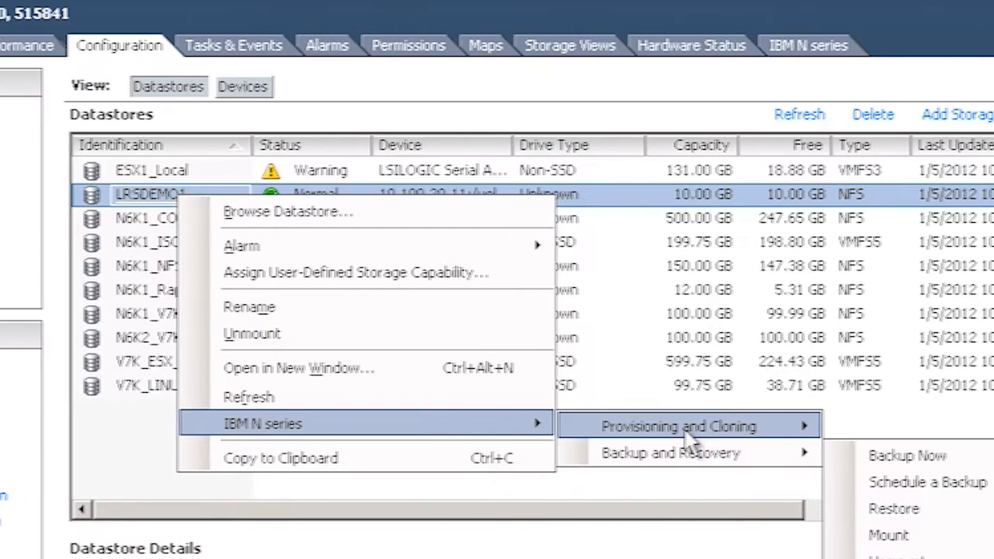
{"action": "mouse_move", "coordinate": [692, 435]}
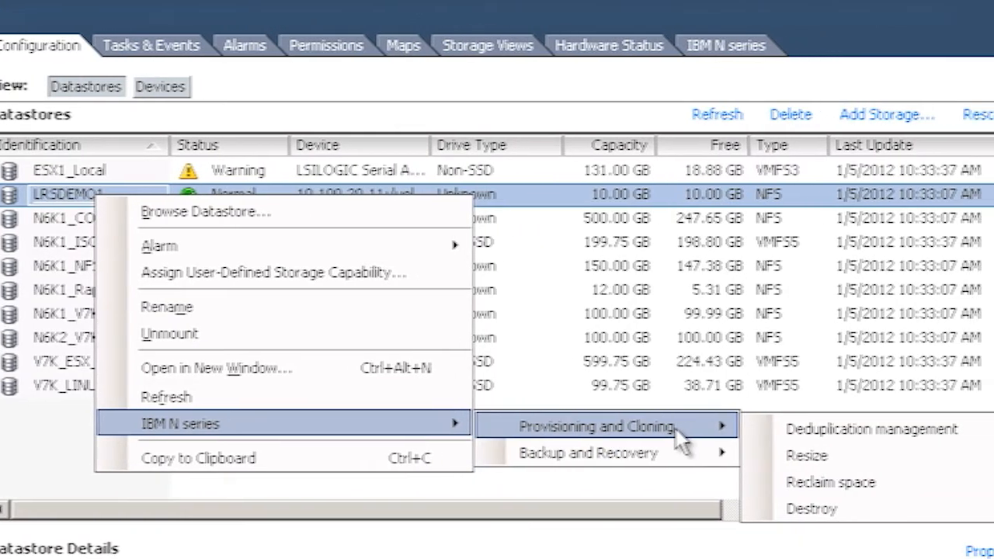
{"action": "left_click", "coordinate": [785, 458]}
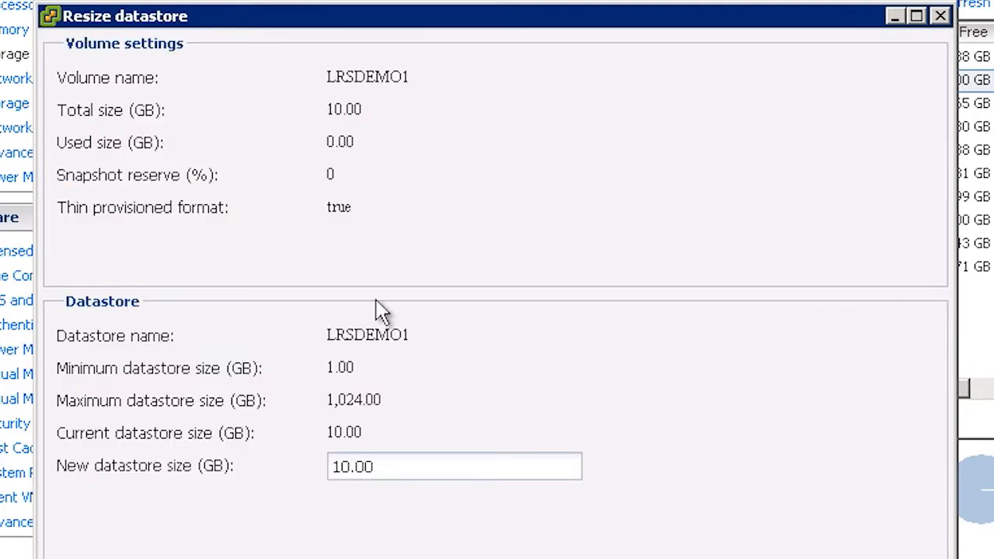
{"action": "left_click_drag", "start_coordinate": [387, 466], "coordinate": [268, 470]}
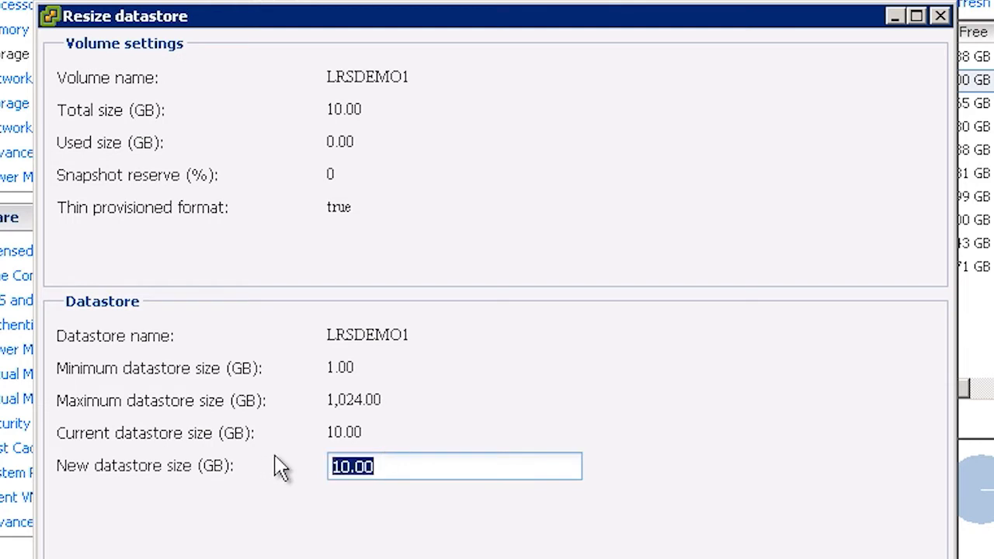
{"action": "type", "text": "20"}
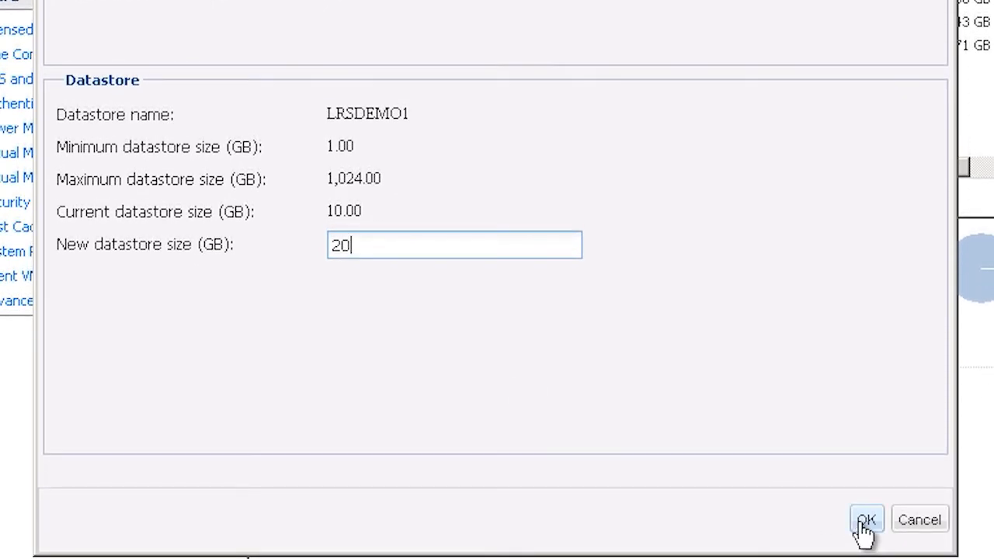
{"action": "left_click", "coordinate": [864, 522]}
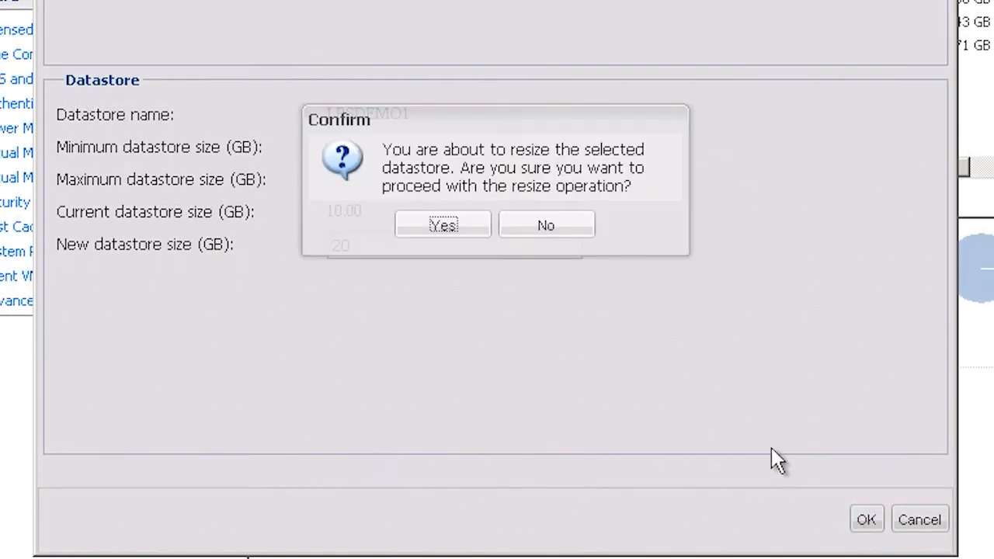
{"action": "left_click", "coordinate": [443, 231]}
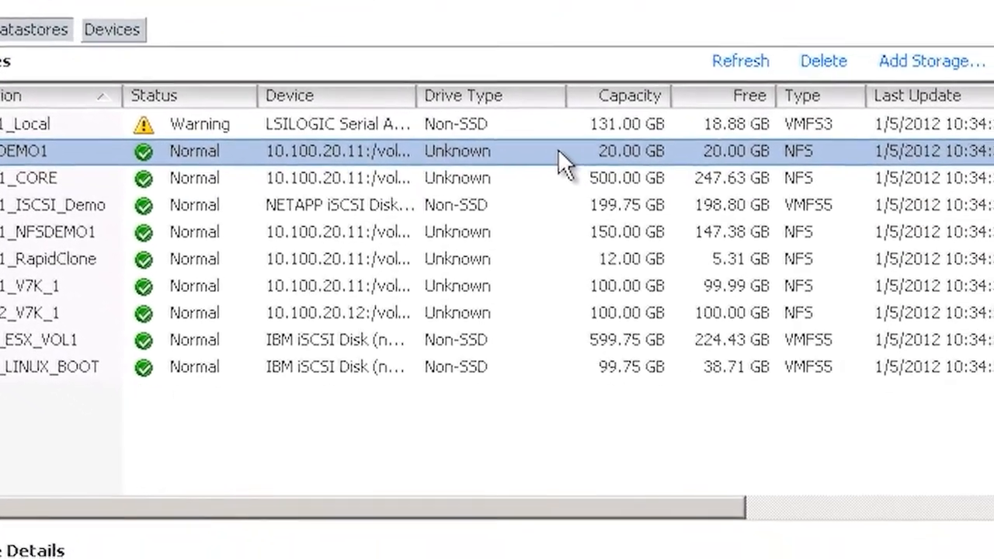
{"action": "right_click", "coordinate": [641, 202]}
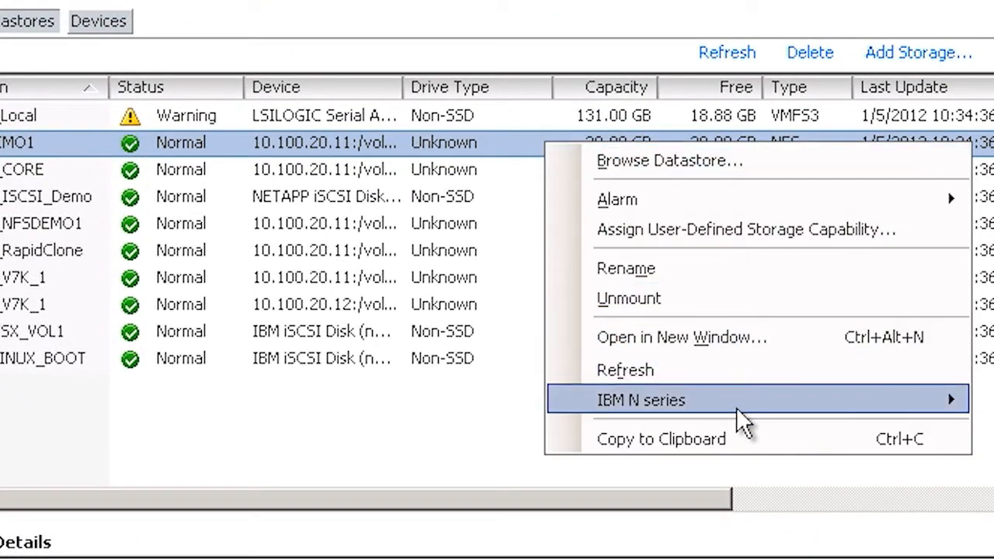
{"action": "mouse_move", "coordinate": [740, 410]}
{"action": "mouse_move", "coordinate": [426, 412]}
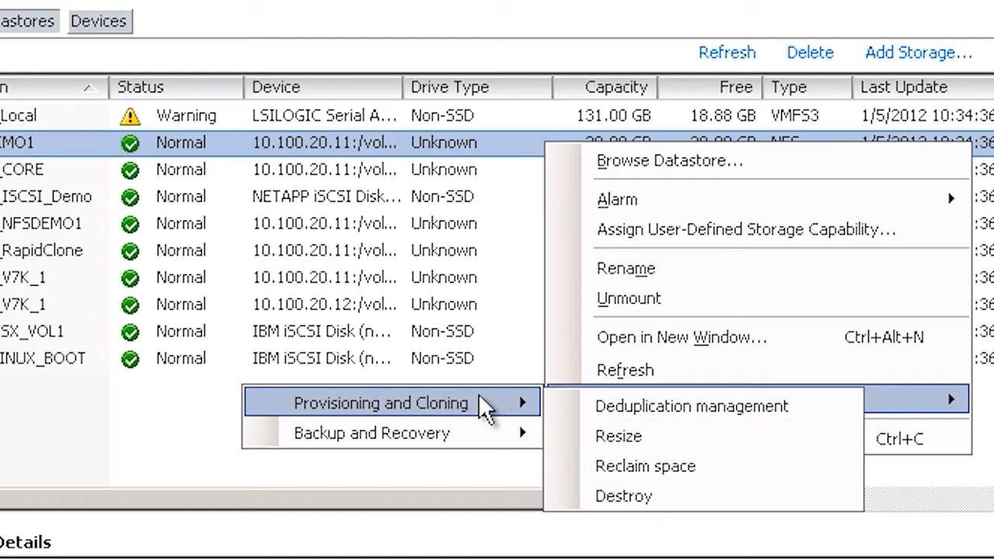
{"action": "left_click", "coordinate": [180, 448]}
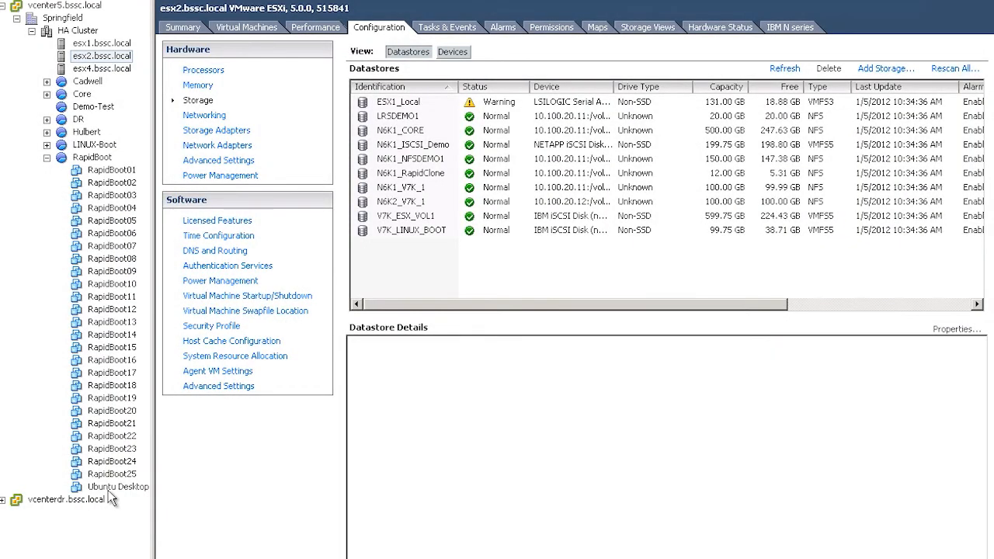
Start creating rapid clones of the Ubuntu Desktop virtual machine with lrs-filer1 as the target storage controller
{"action": "right_click", "coordinate": [108, 489]}
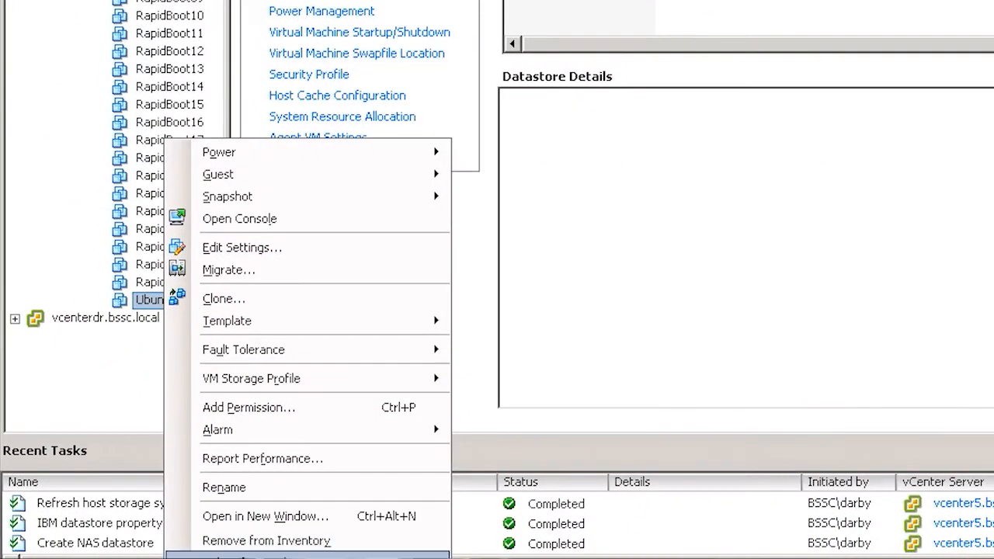
{"action": "mouse_move", "coordinate": [249, 558]}
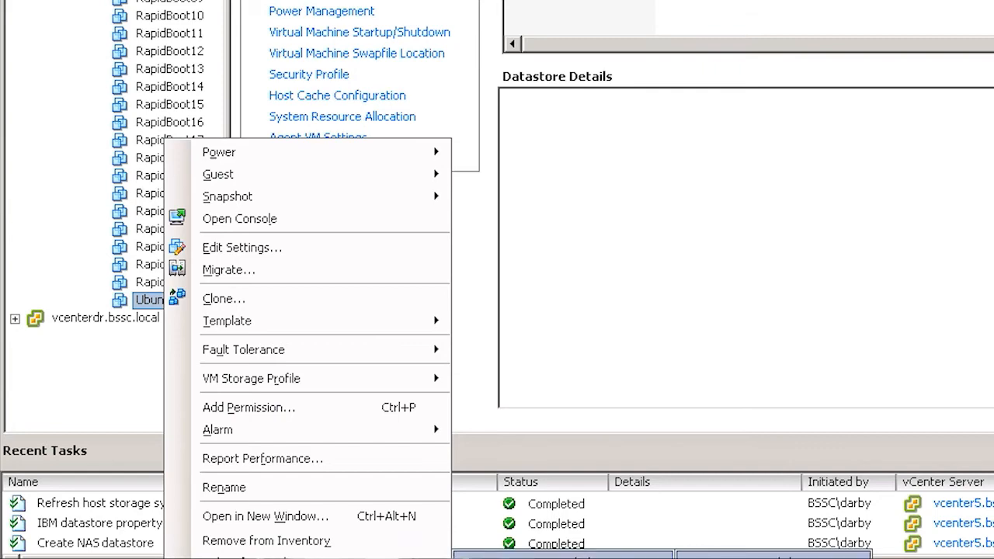
{"action": "left_click", "coordinate": [773, 556]}
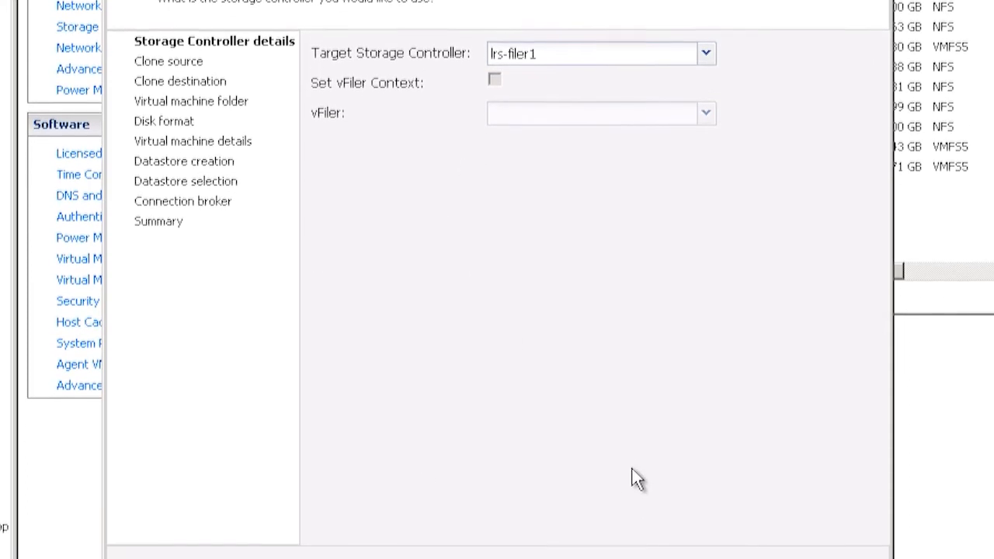
{"action": "left_click", "coordinate": [806, 528]}
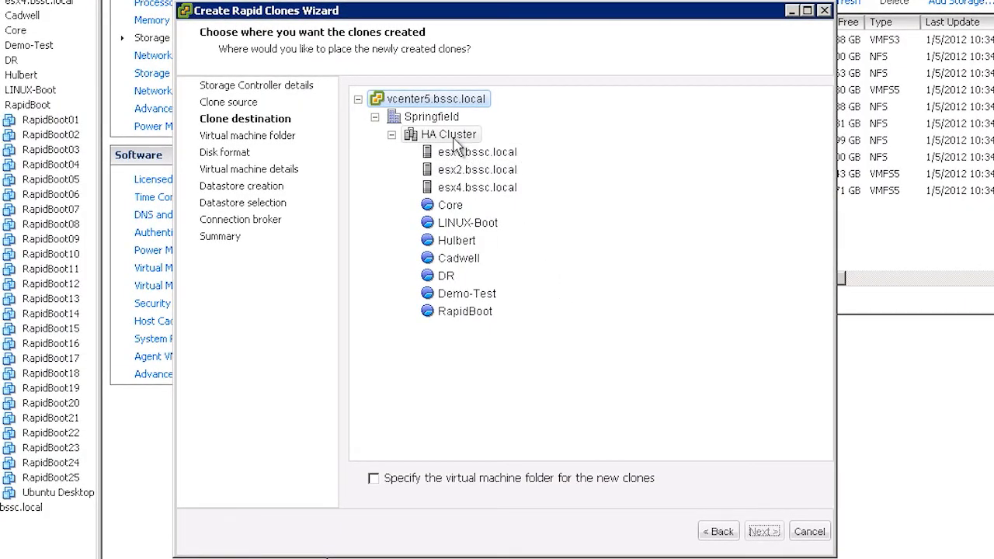
Set HA Cluster as the clone destination and keep the same disk format as the source
{"action": "left_click", "coordinate": [455, 140]}
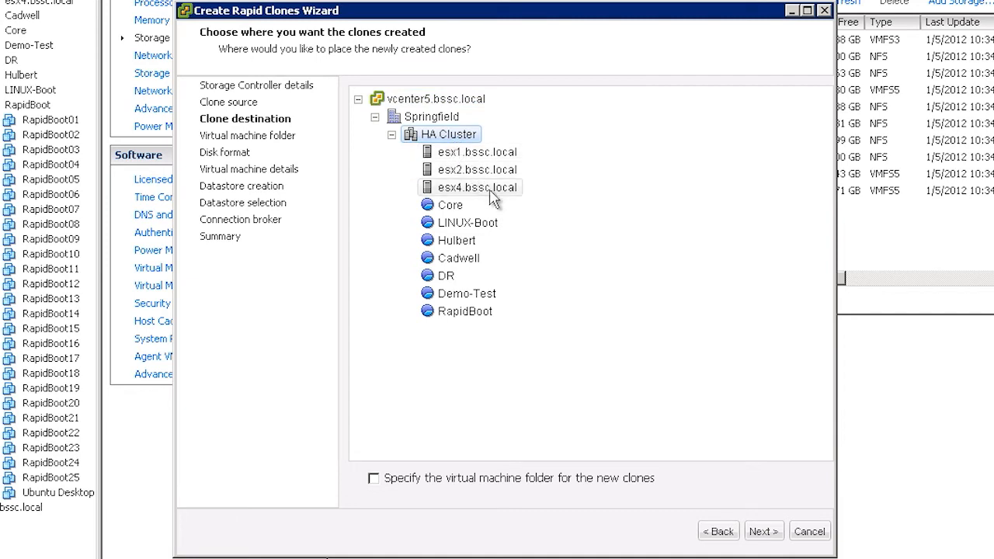
{"action": "left_click", "coordinate": [758, 536]}
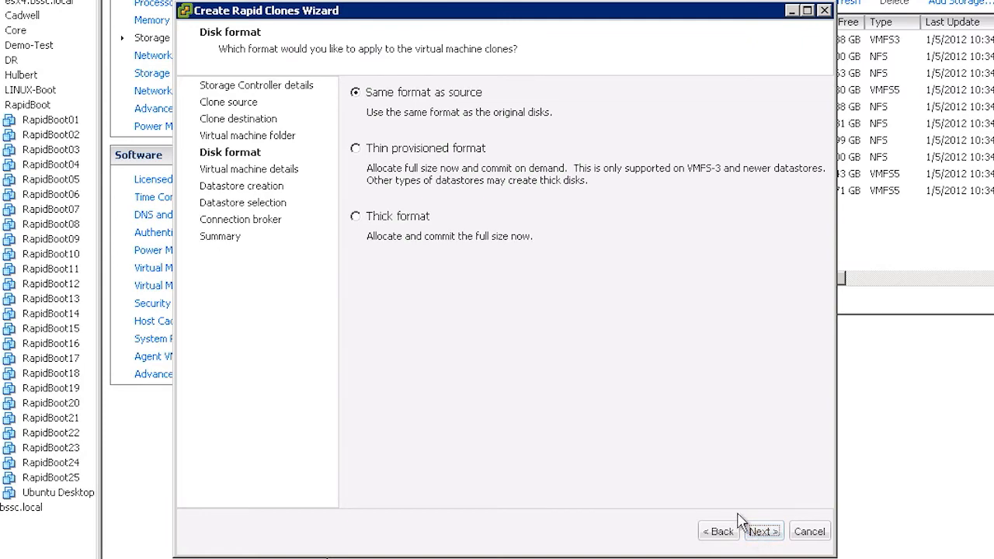
{"action": "left_click", "coordinate": [764, 535]}
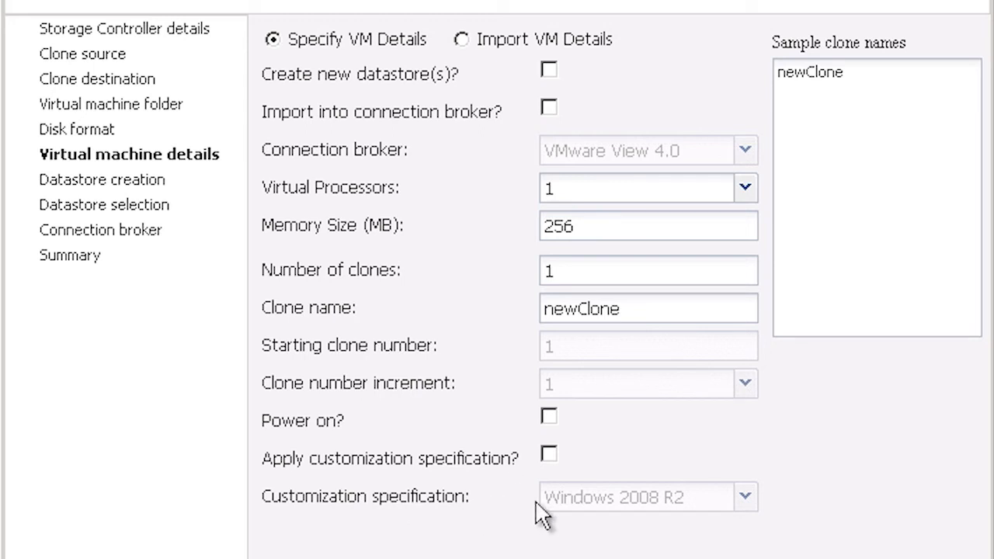
Set the number of clones to 10 with the clone name LRSDEMO and accept the virtual machine details
{"action": "left_click", "coordinate": [571, 276]}
{"action": "type", "text": "0"}
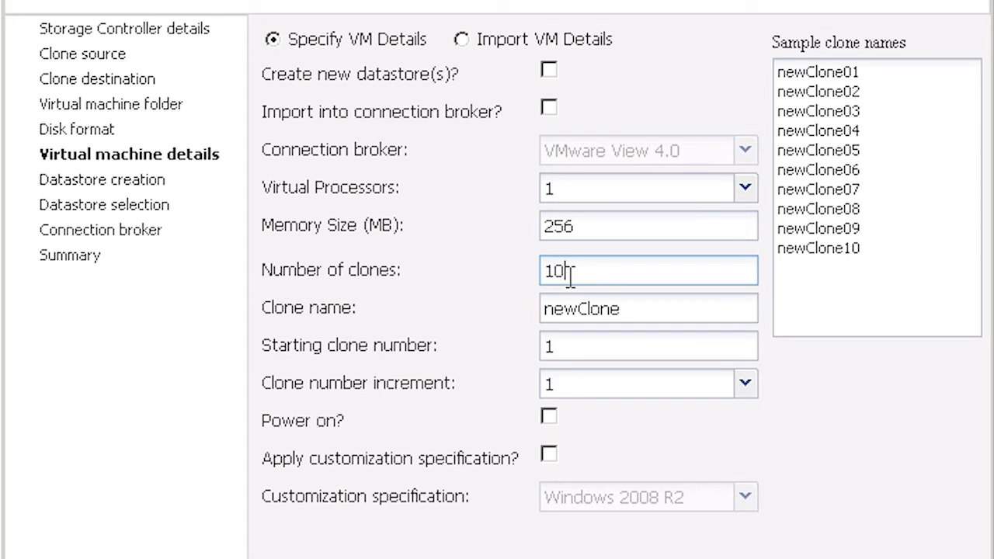
{"action": "double_click", "coordinate": [630, 302]}
{"action": "type", "text": "LRS"}
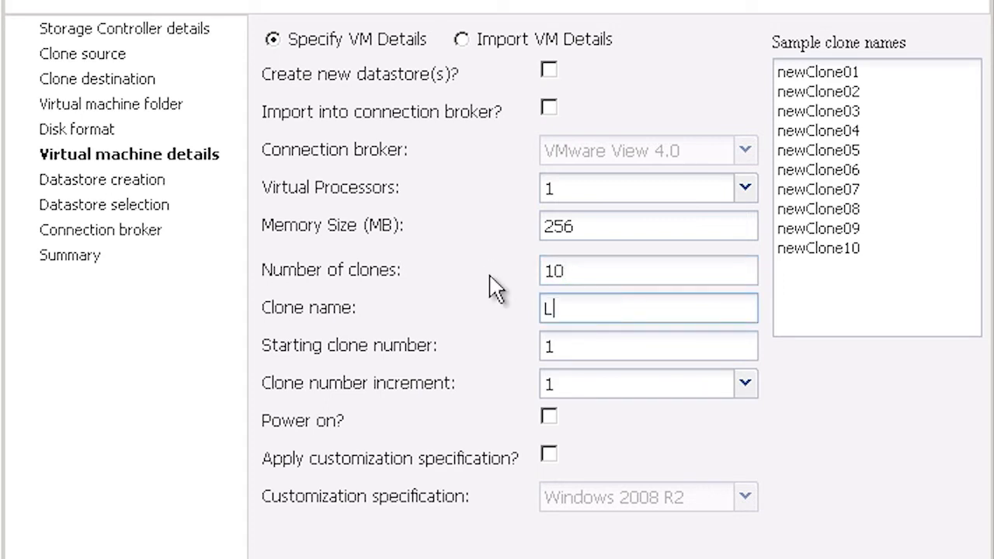
{"action": "type", "text": "DEMO"}
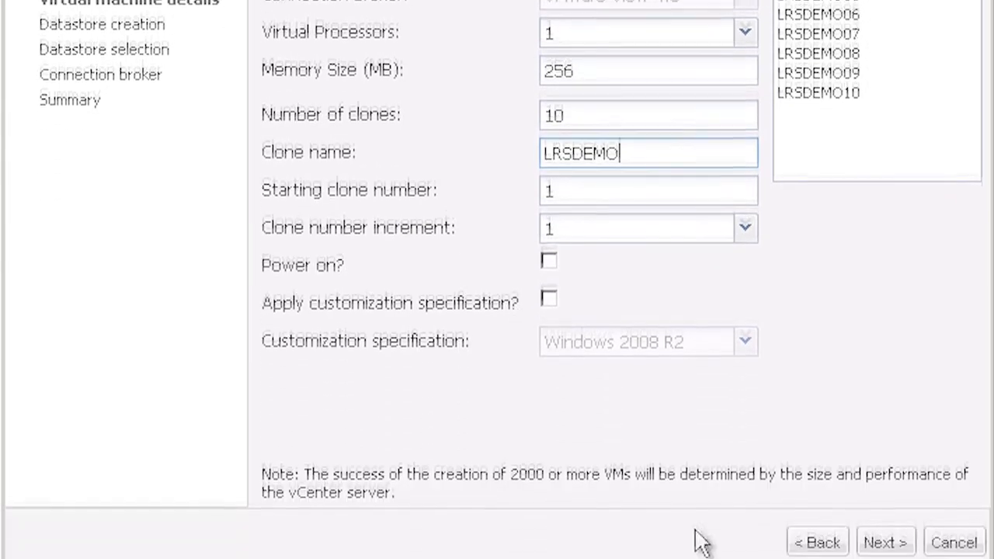
{"action": "left_click", "coordinate": [878, 531]}
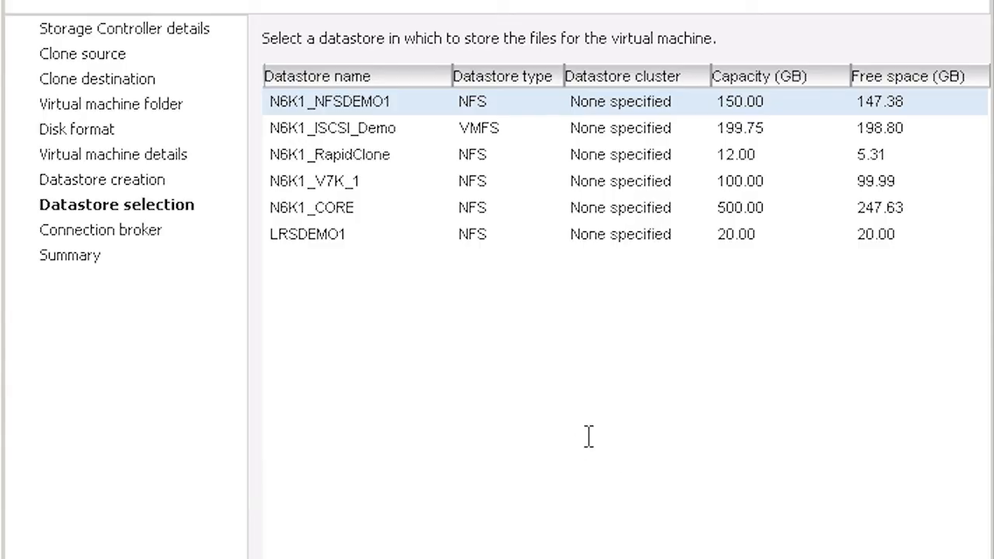
Choose the LRSDEMO1 datastore to store the clones' files and proceed past the datastore selection
{"action": "left_click", "coordinate": [386, 240]}
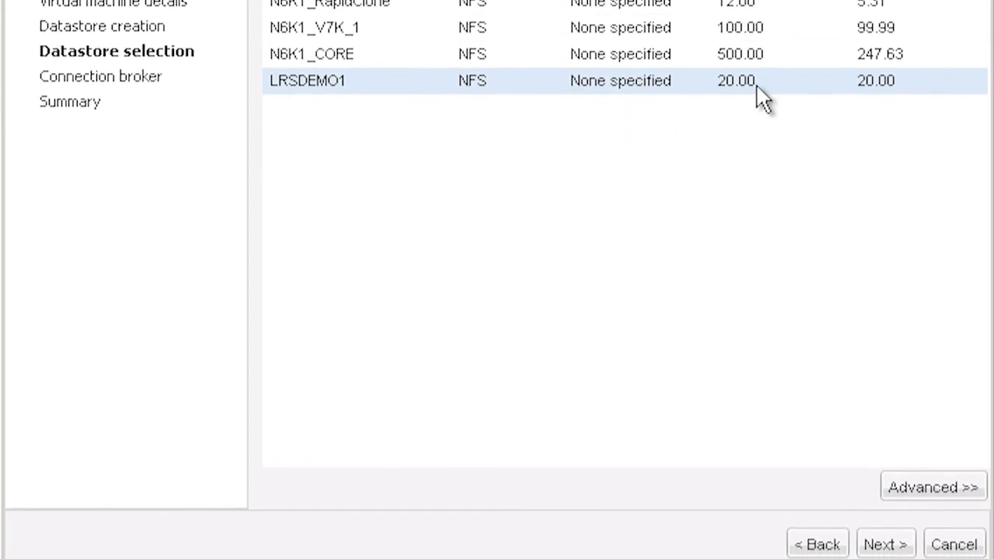
{"action": "left_click", "coordinate": [888, 547]}
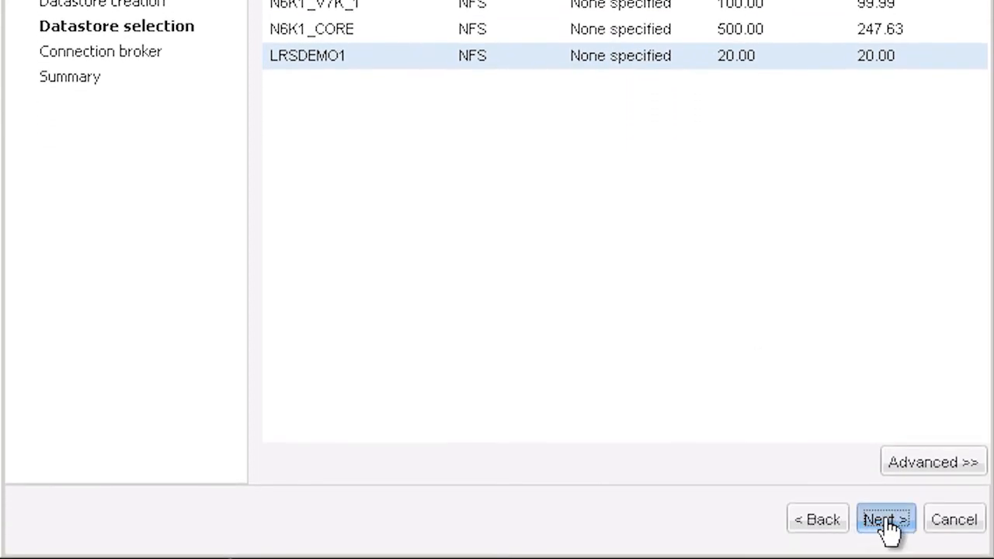